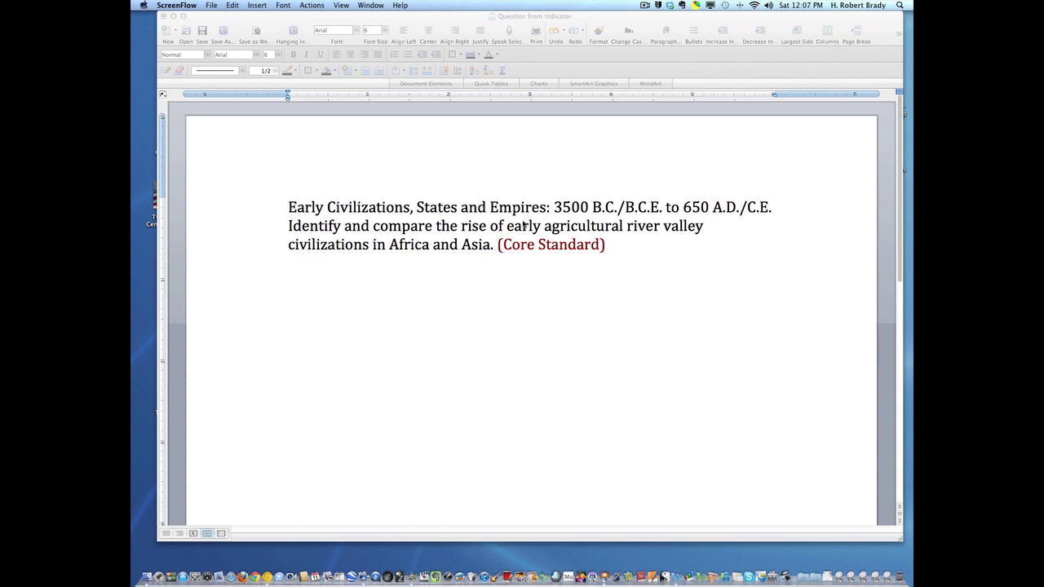
Bring the 'Question from Indicator' Word document to the front.
left_click(774, 208)
Insert a blank line between the Early Civilizations heading line and the 'Identify' paragraph.
left_click(774, 208)
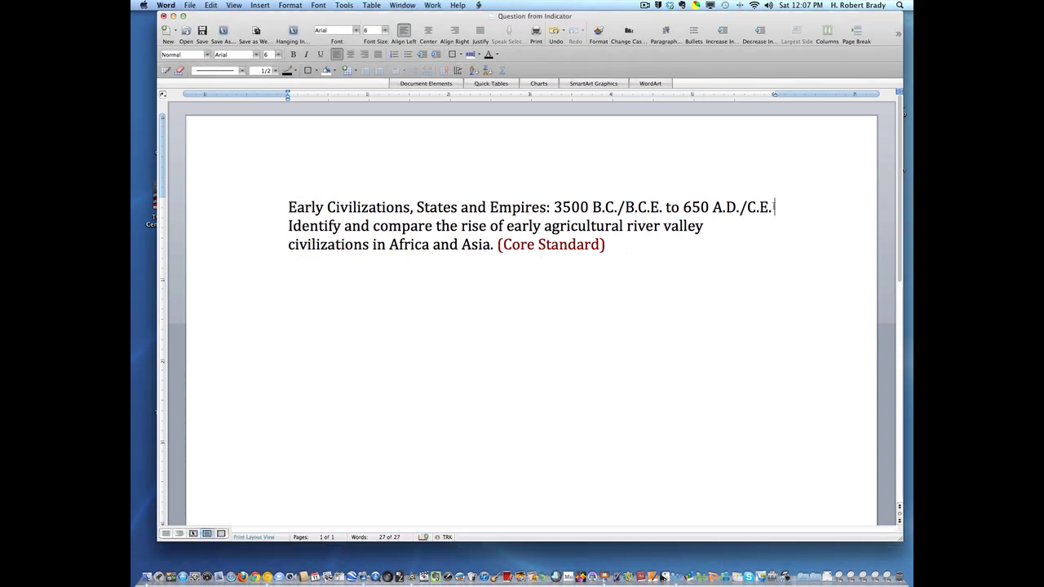
key("Right")
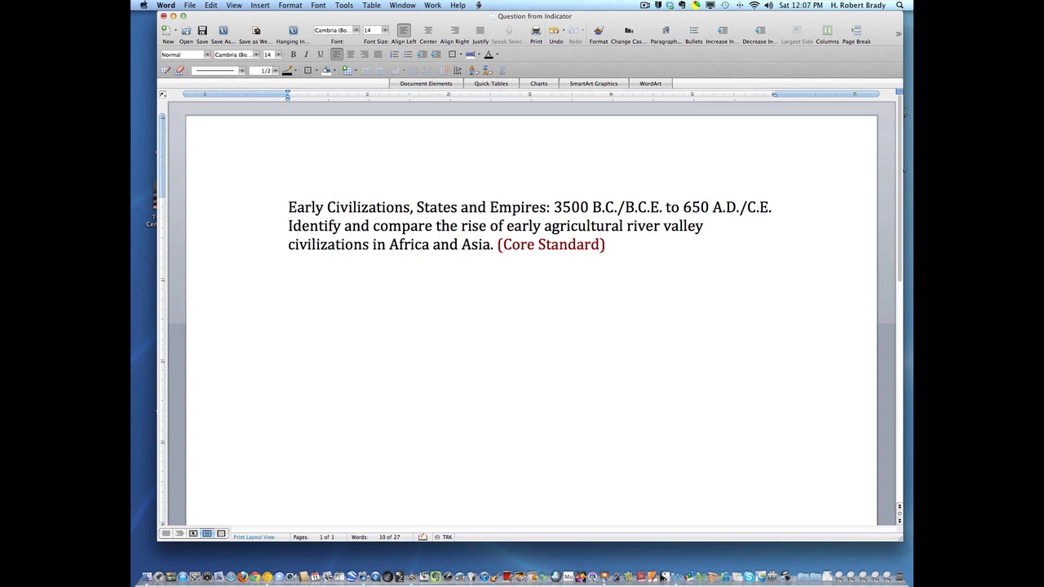
key("Return")
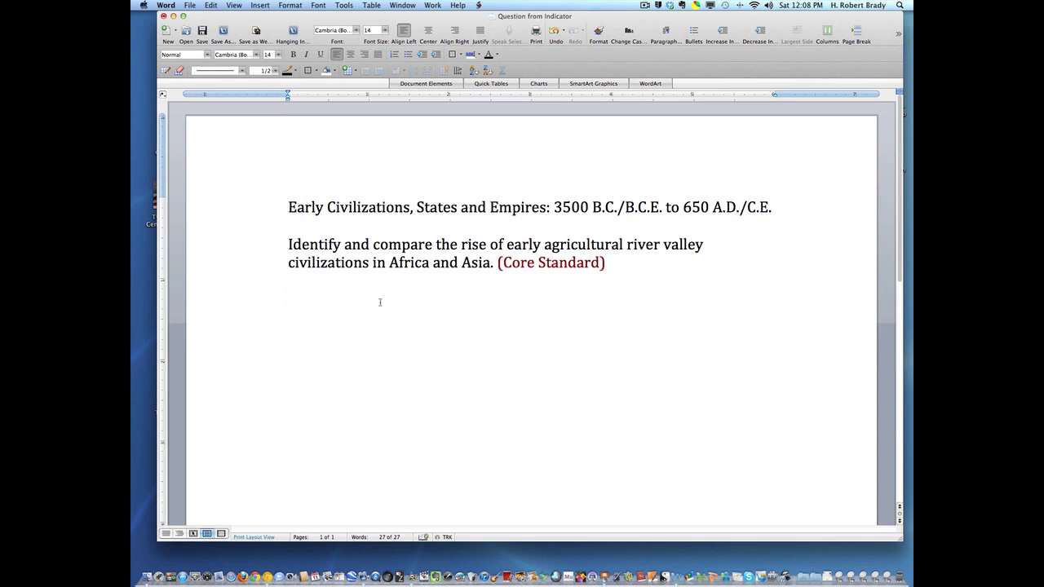
Type the question 'Describe two similarities between two of the four great river valley…' below the standard.
type("C")
type("ompat")
key("BackSpace")
key("BackSpace")
key("BackSpace")
key("BackSpace")
key("BackSpace")
key("BackSpace")
type("Describe two simila")
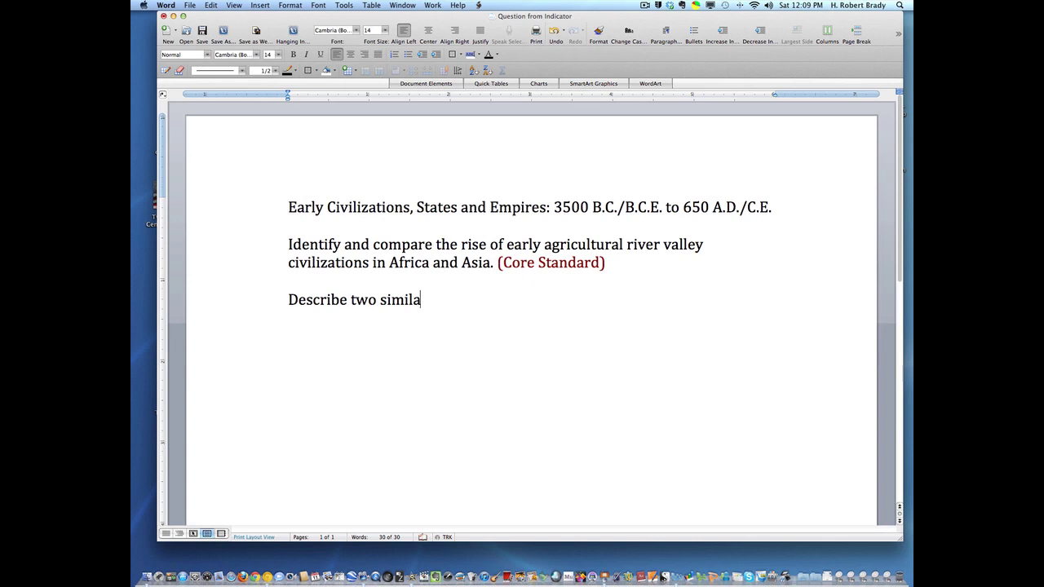
type("rities betwee")
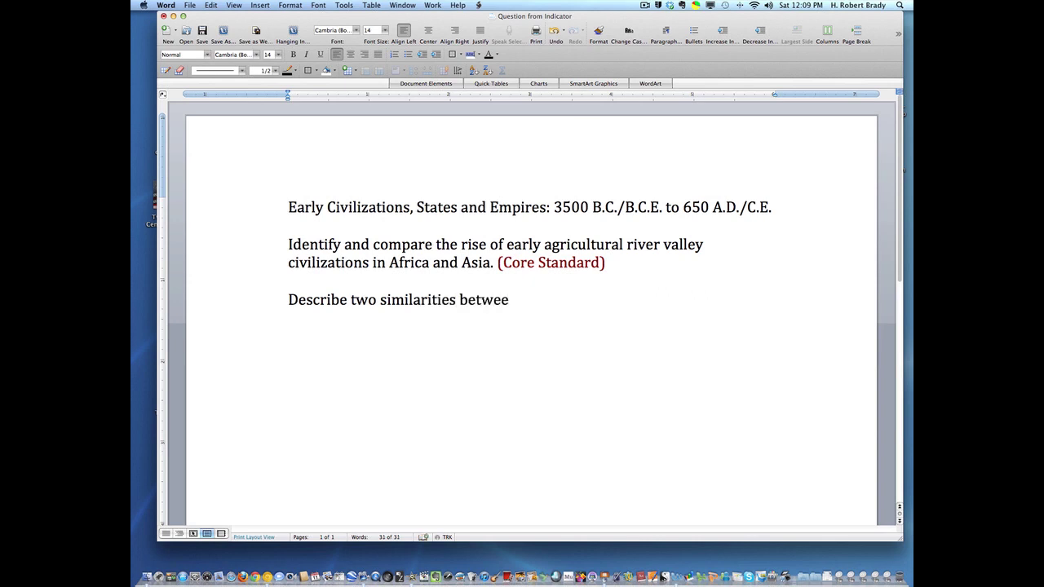
type("n two of the four")
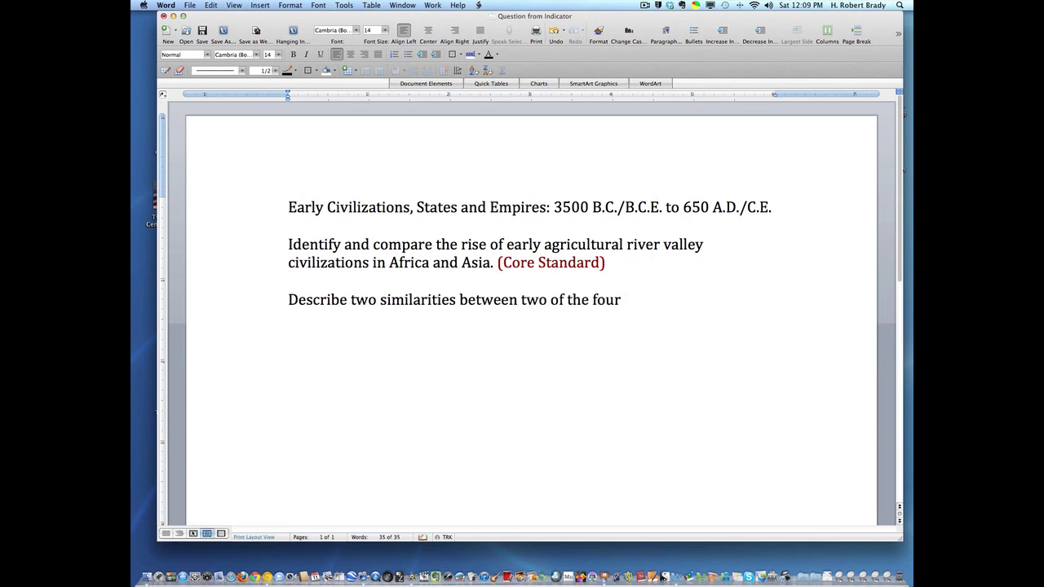
type(" great river valley citi")
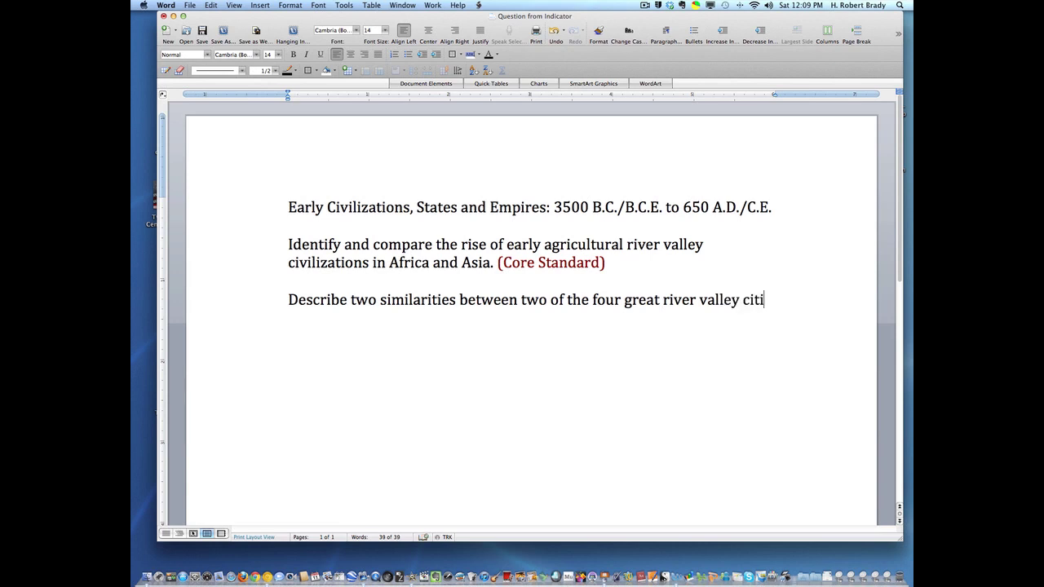
type("zations")
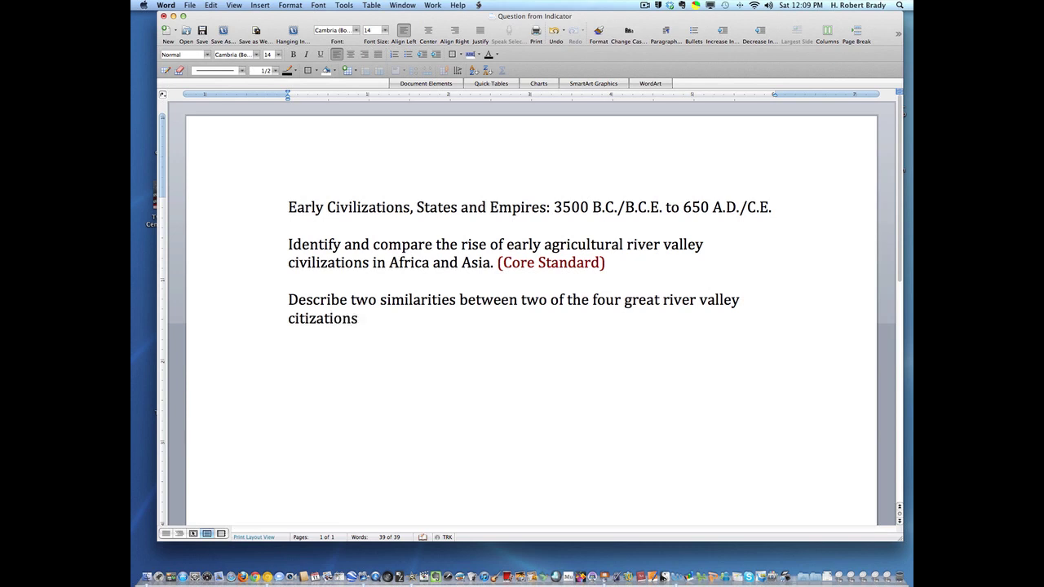
type(" of Africa")
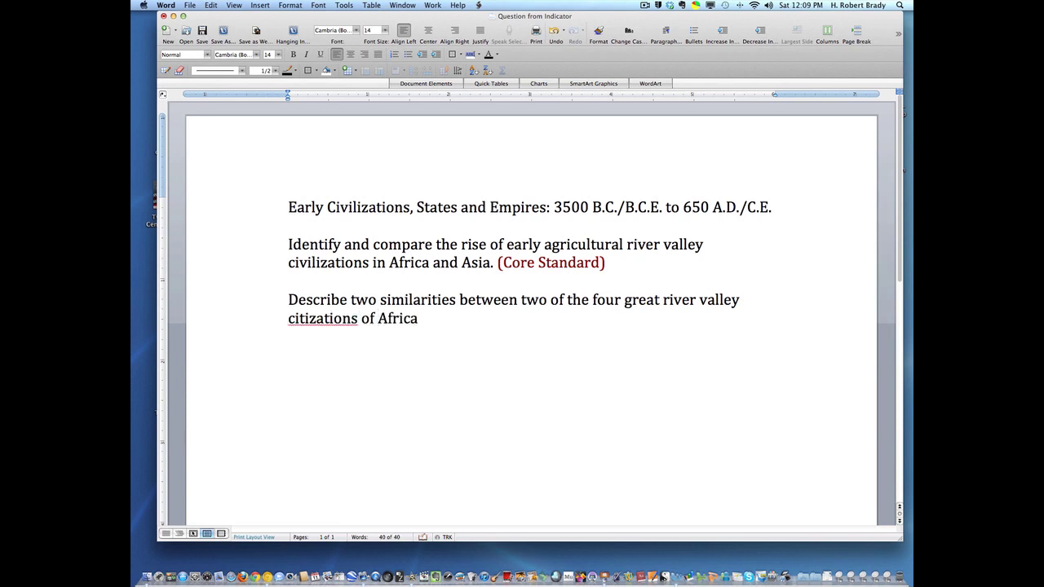
type(" and Asia.")
Correct 'citizations' to 'civilizations' and start a new line after 'Africa and Asia.'.
right_click(316, 320)
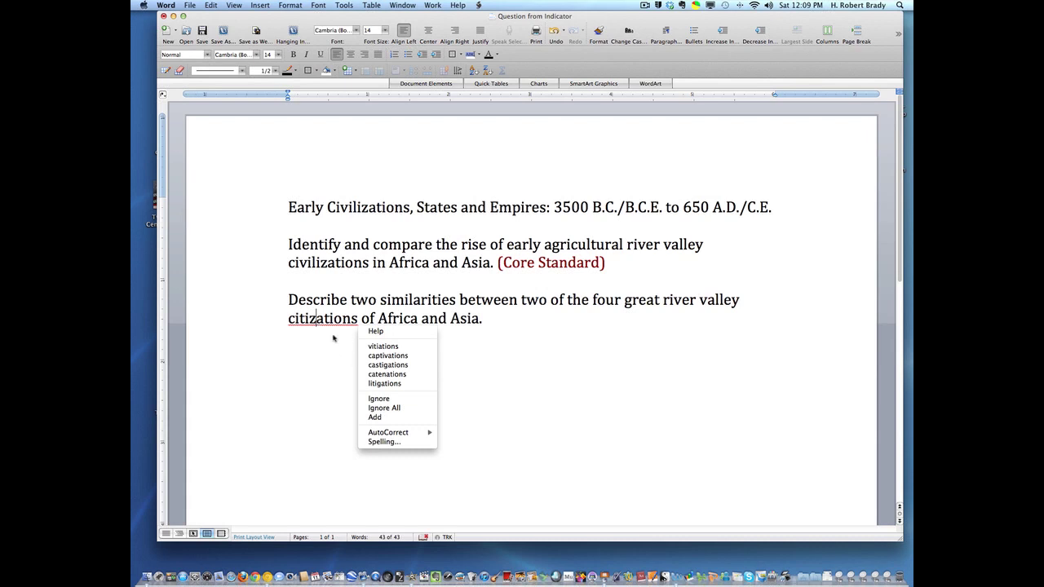
left_click(304, 318)
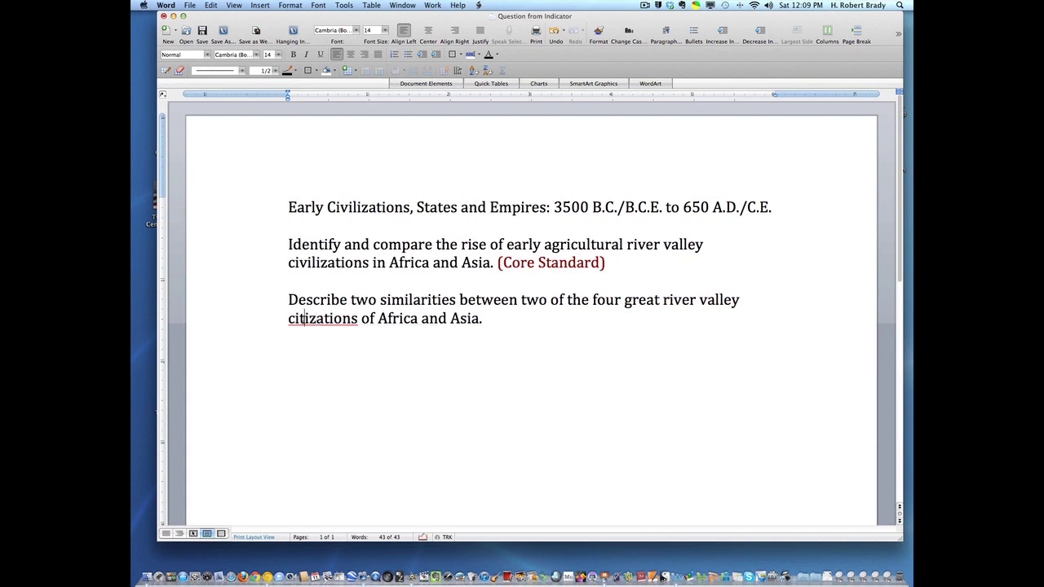
key("BackSpace")
type("v")
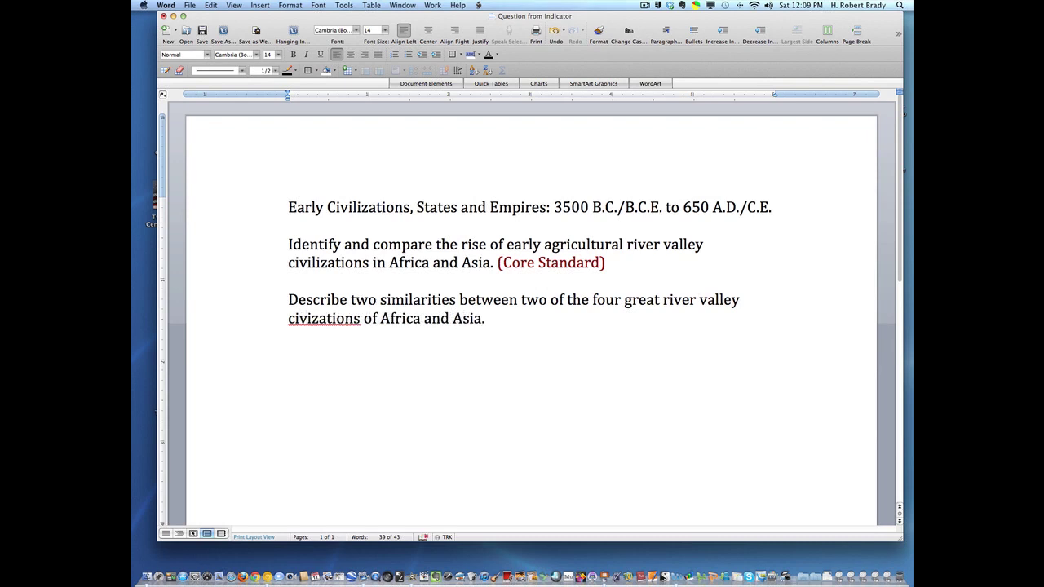
key("Right")
type("l")
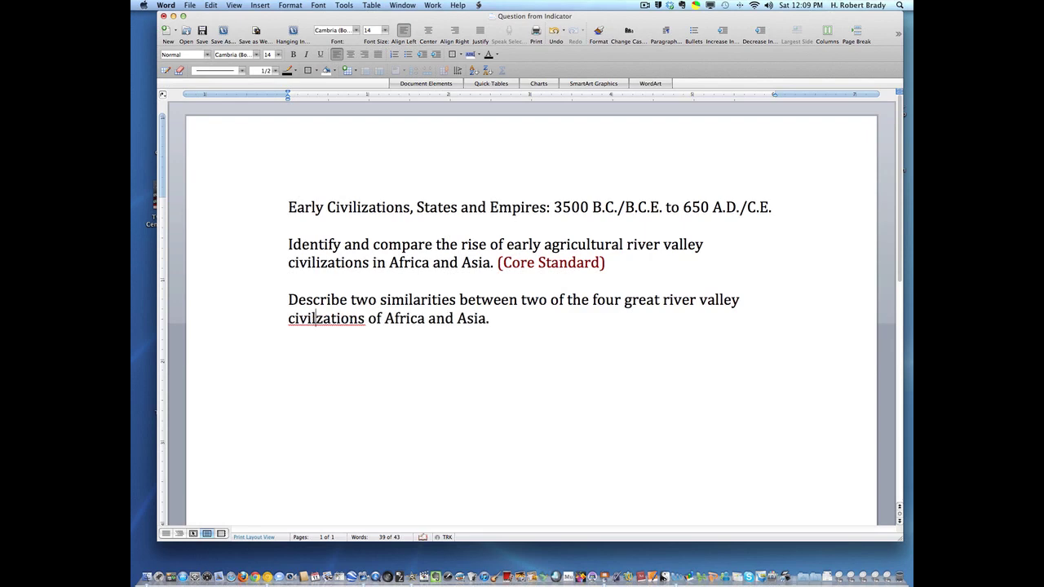
type("i")
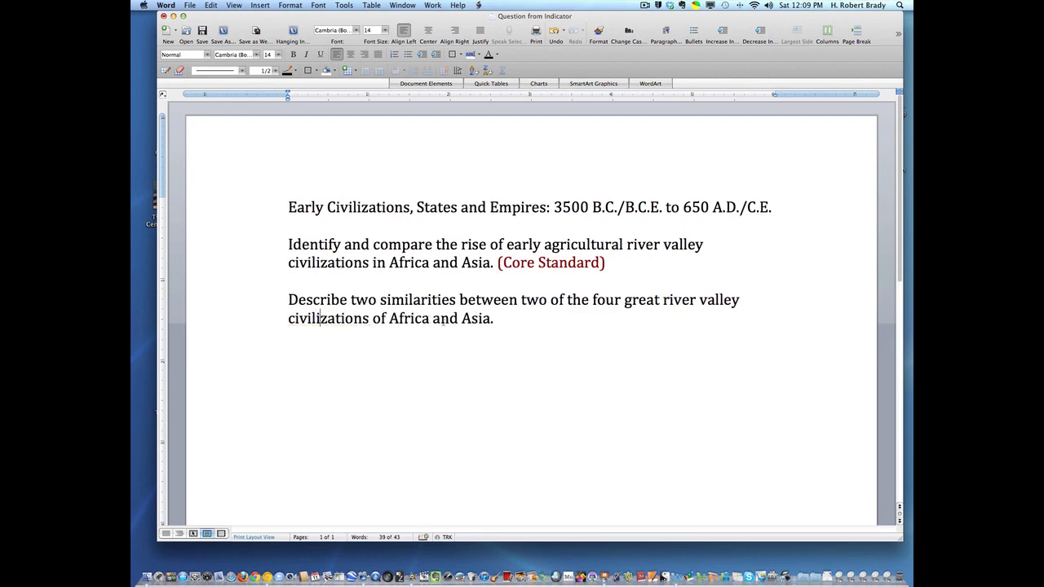
left_click(502, 318)
key("Return")
Type the answer labels 'Civilization 1:', 'Civilization 2', 'Similarity 1:' and 'Similarity 2' on separate lines.
type("Civilization 1:")
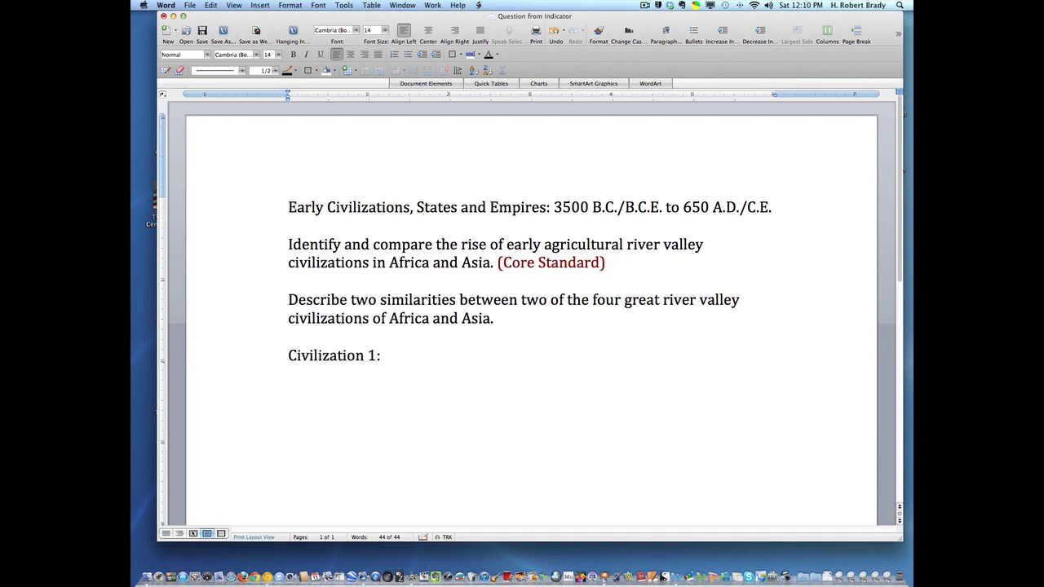
key("Return")
type("Civilization 2:")
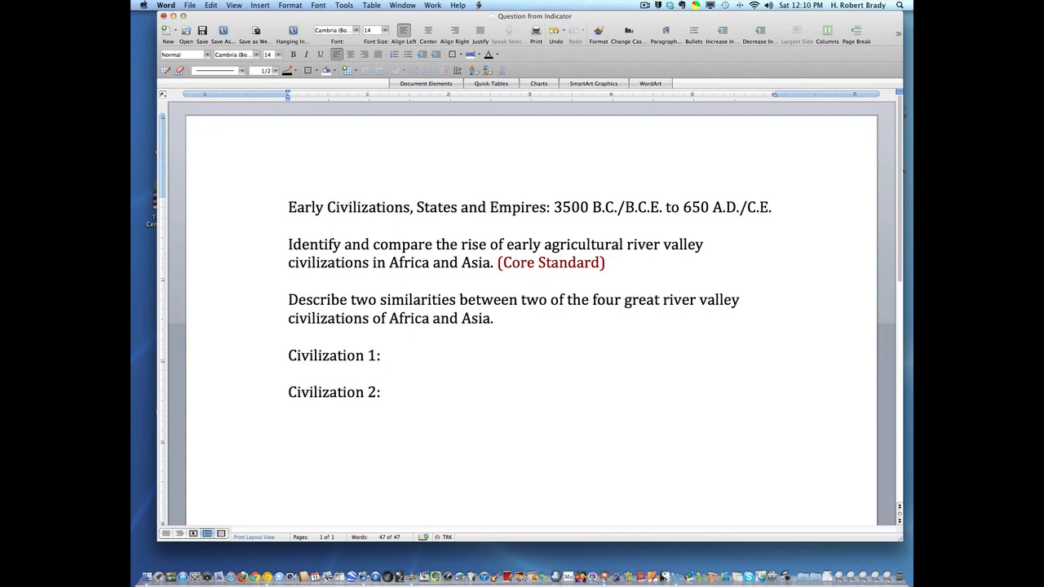
type("Similarity 1")
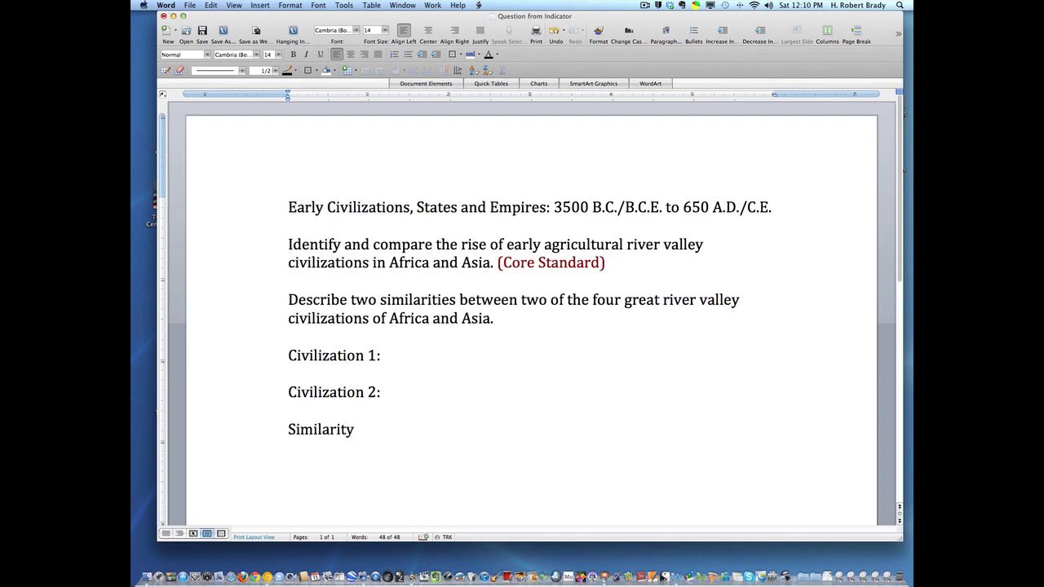
type(":")
key("Return")
key("Return")
type("Similarity 2")
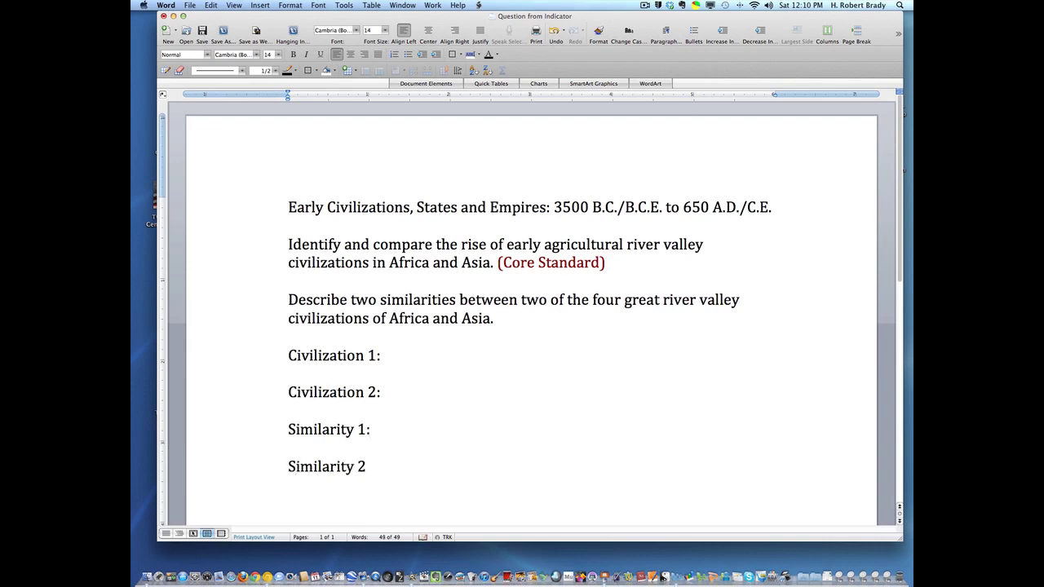